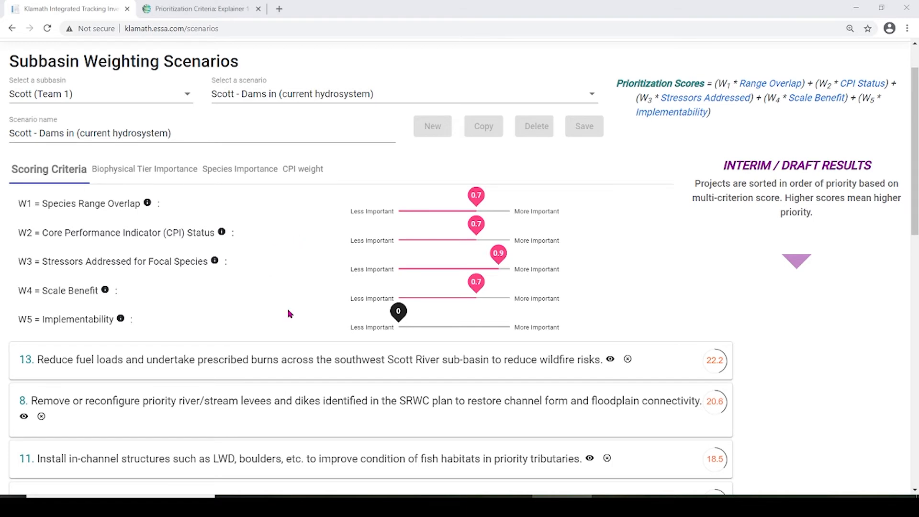
- Expand project 9, the beaver colonization and BDA action, to show its details
scroll(282, 311, "down", 7)
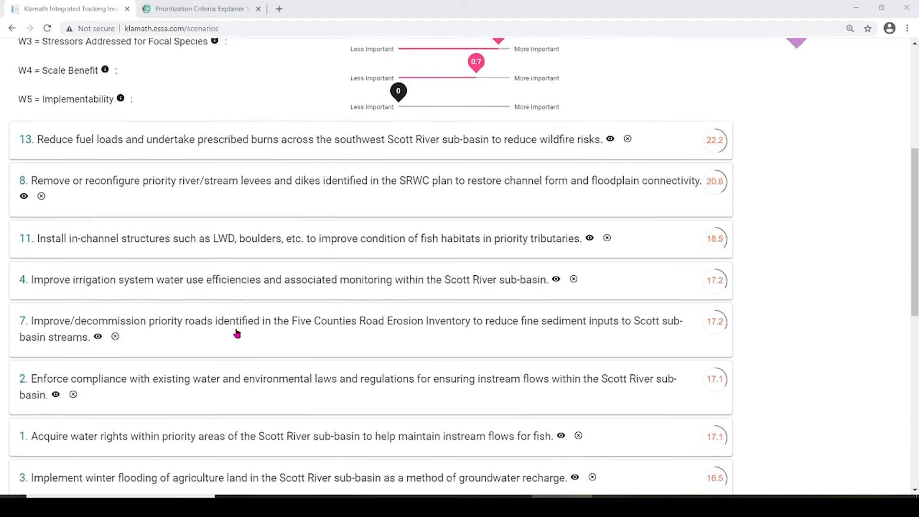
scroll(87, 341, "down", 7)
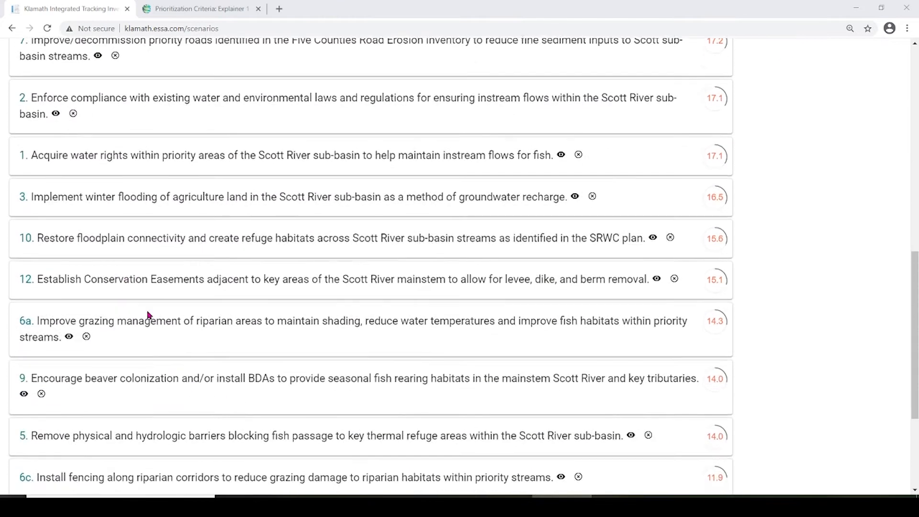
scroll(147, 321, "down", 1)
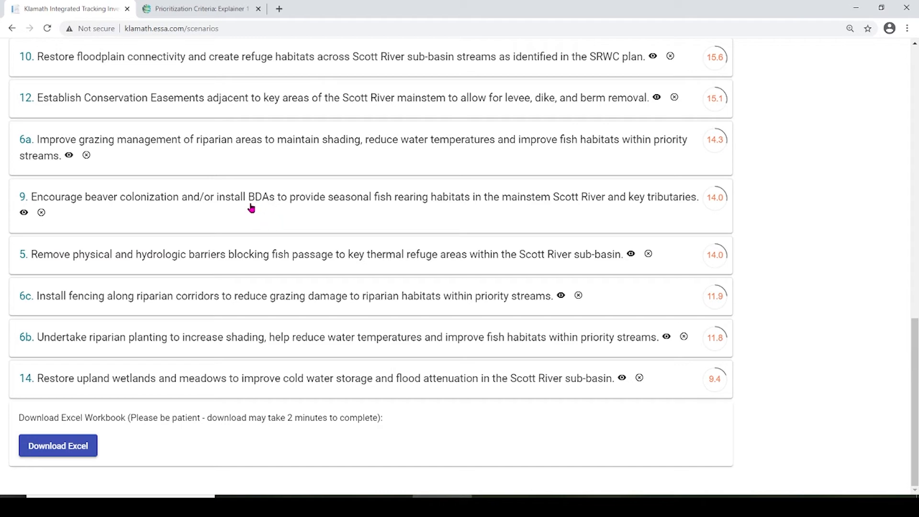
left_click(247, 200)
scroll(246, 206, "down", 2)
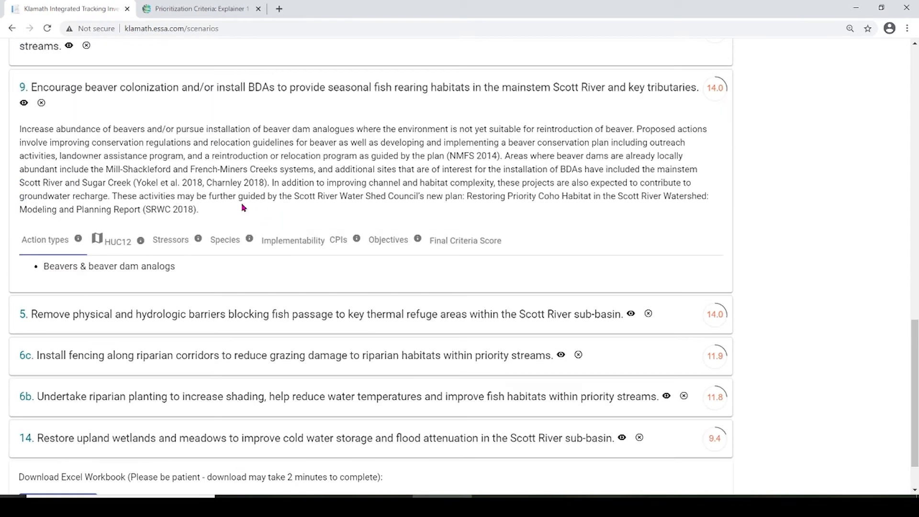
- Show the project's HUC12 map of Scott subbasin watersheds and look over the focal area
left_click(118, 244)
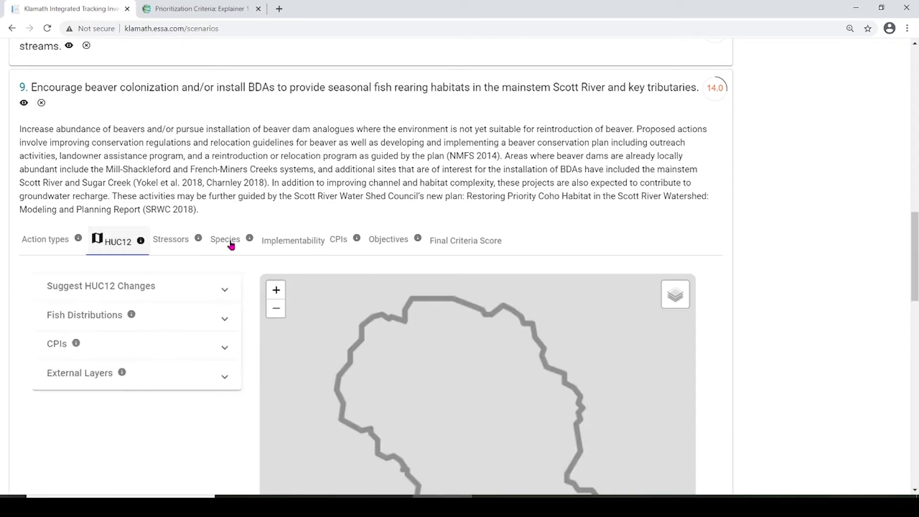
scroll(201, 245, "down", 3)
scroll(98, 370, "down", 1)
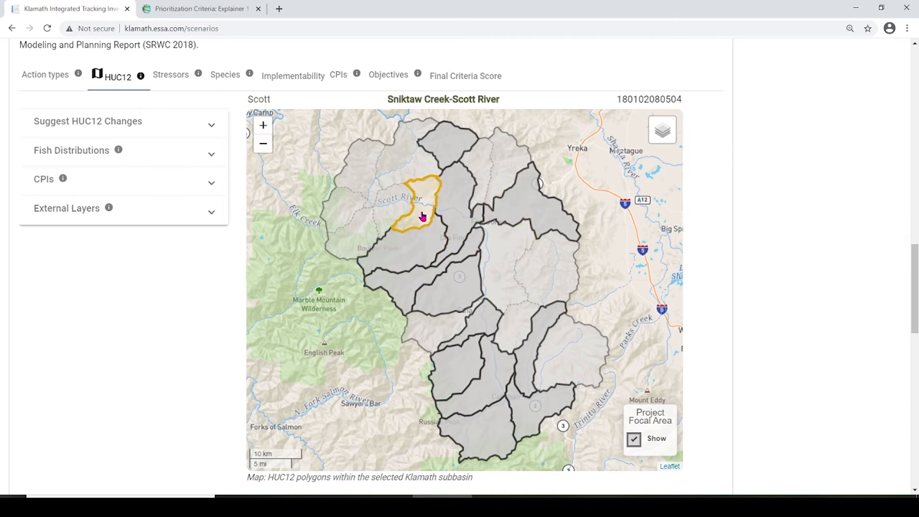
scroll(129, 372, "up", 2)
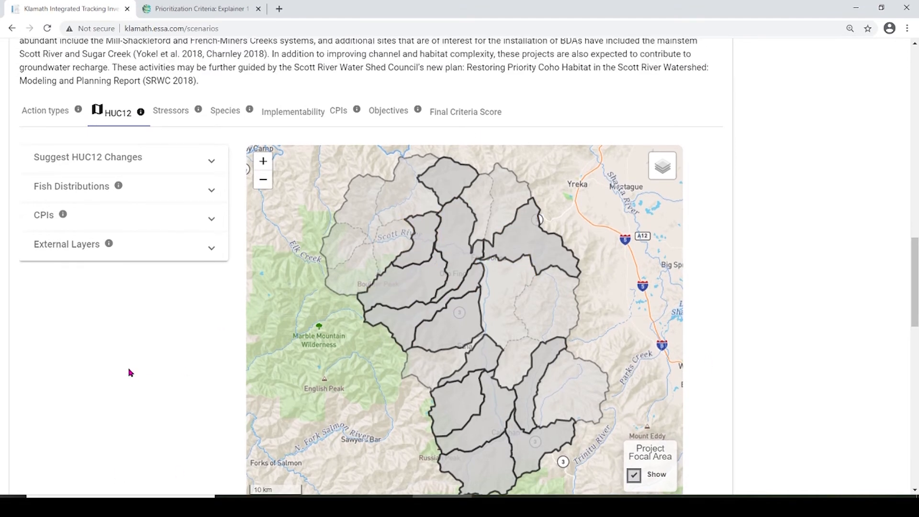
scroll(91, 117, "up", 1)
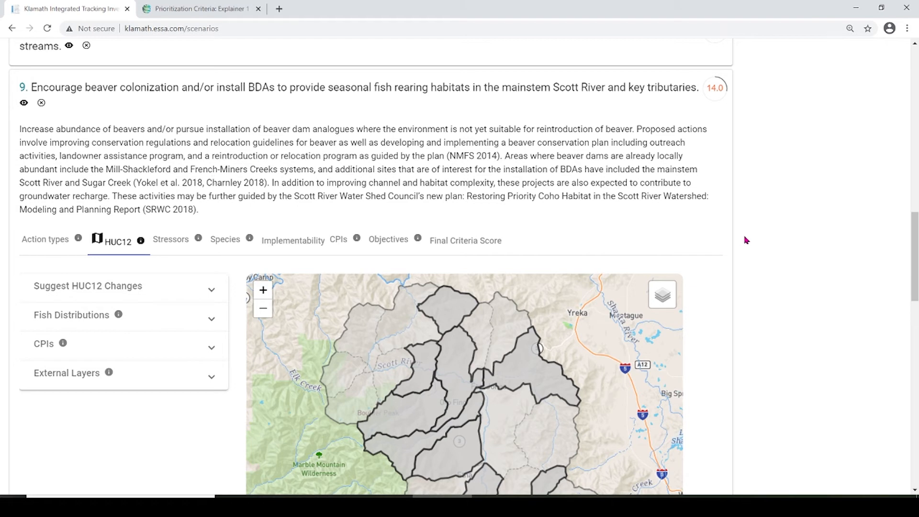
scroll(787, 289, "down", 1)
scroll(623, 338, "down", 2)
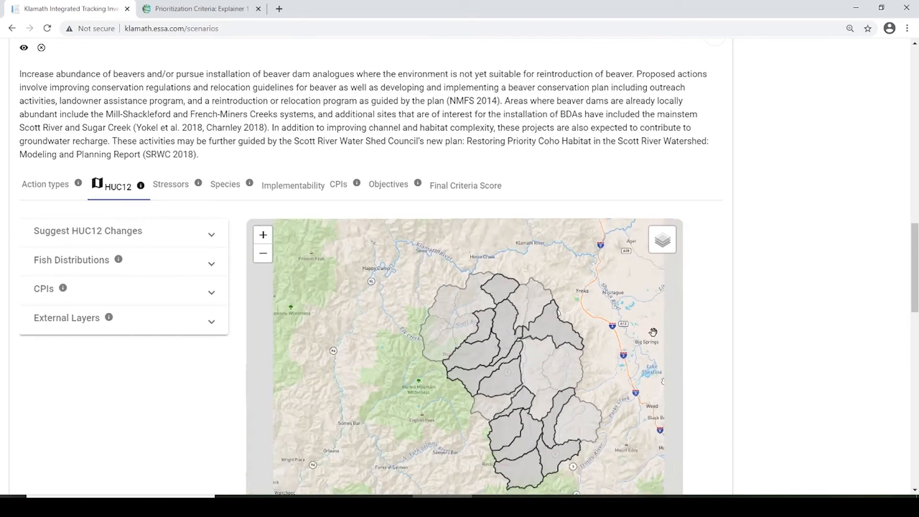
scroll(631, 339, "up", 1)
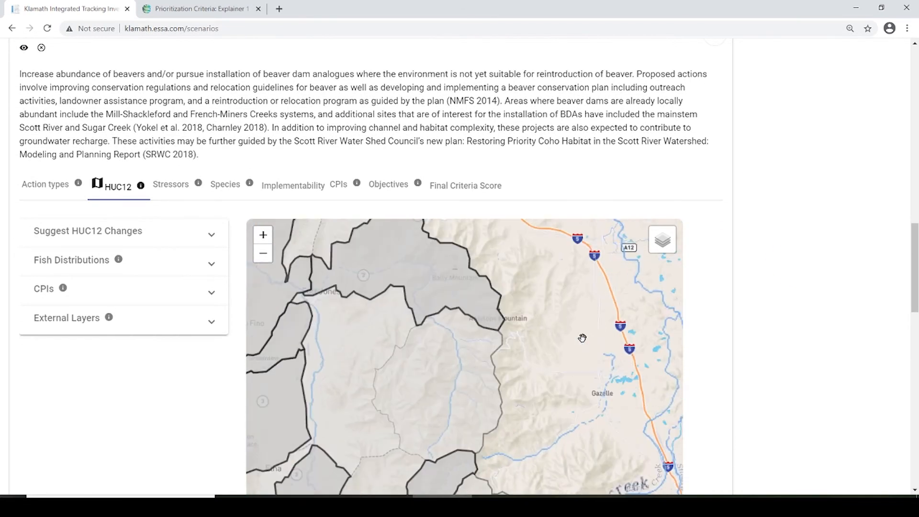
left_click_drag(918, 262, 916, 281)
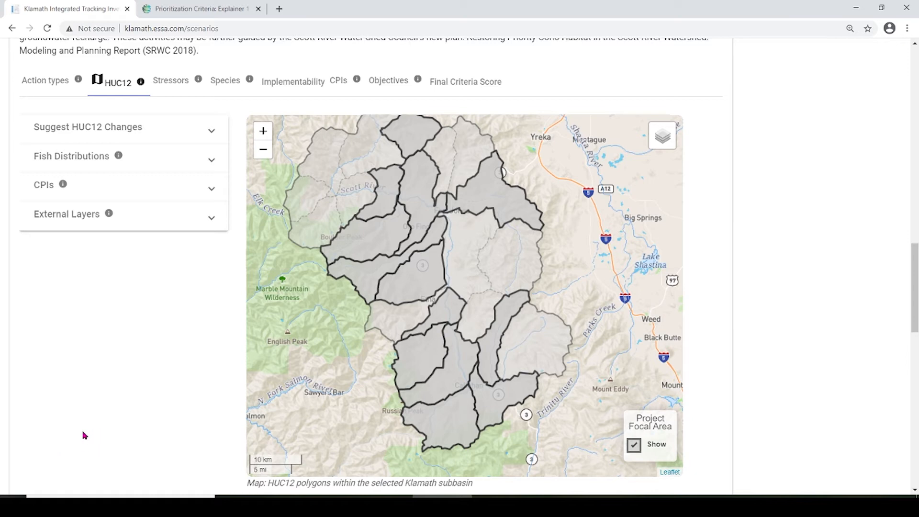
- Expand Suggest HUC12 Changes and choose Suggest Changes for the beaver project
left_click(915, 46)
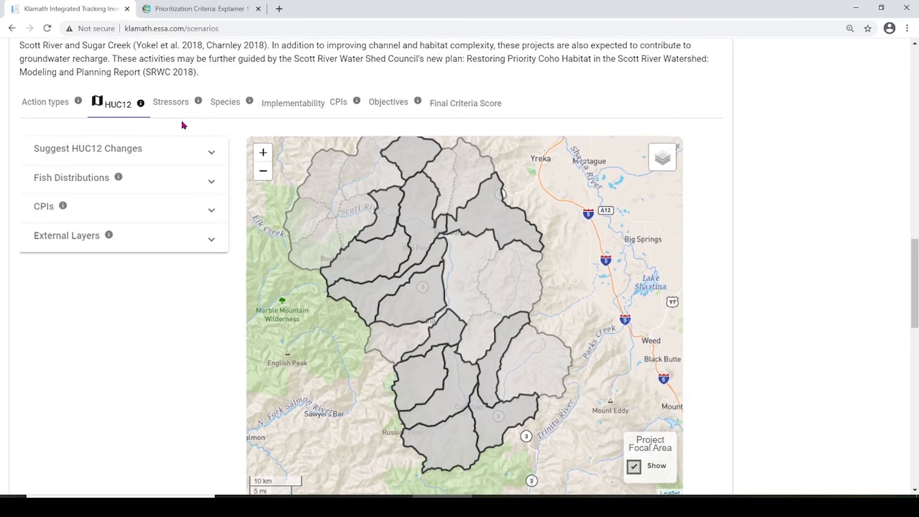
left_click(62, 160)
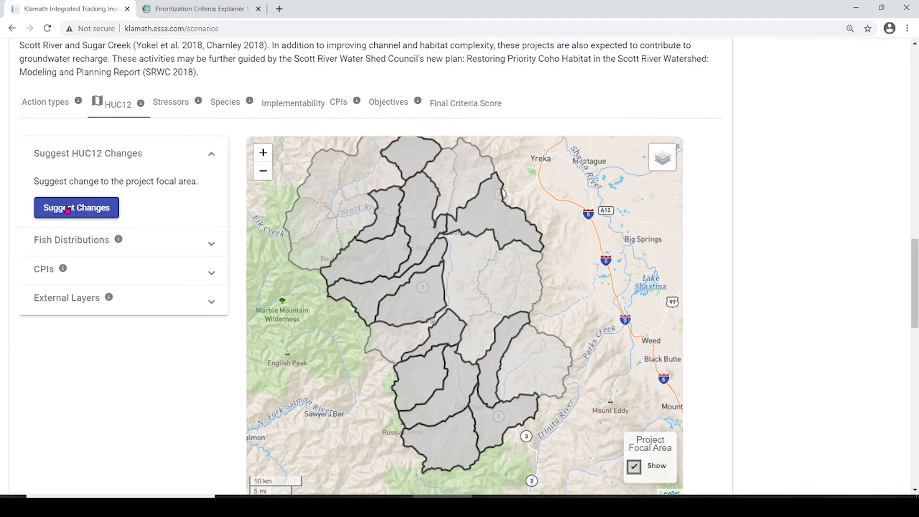
left_click(68, 211)
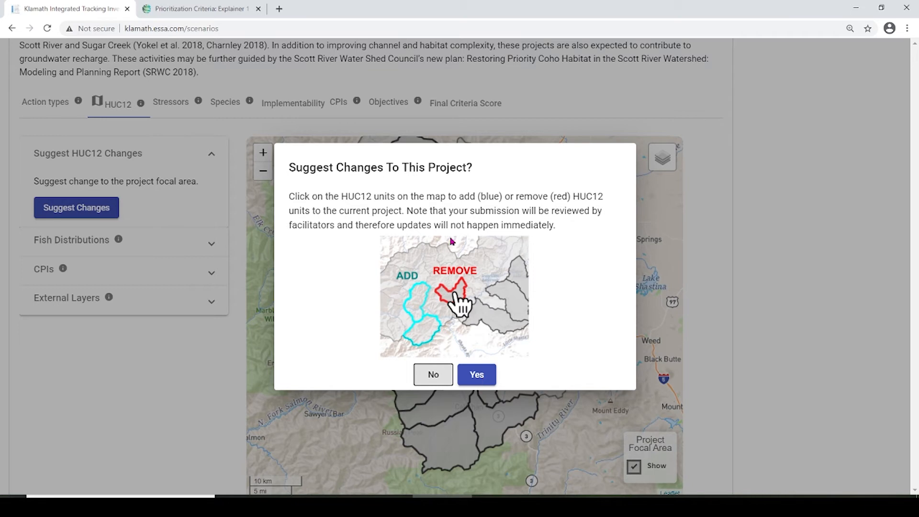
- Confirm entering edit mode and fill in the submitter's full name in Your Name
left_click(475, 380)
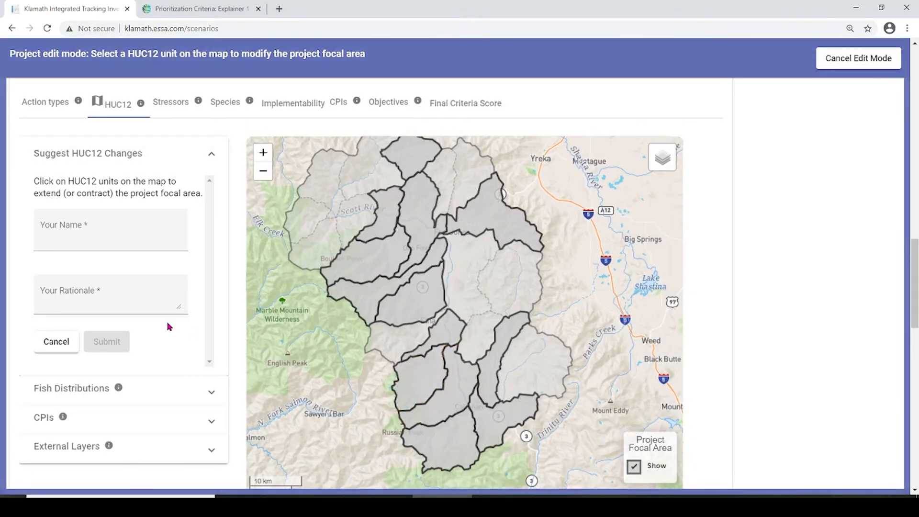
left_click(71, 238)
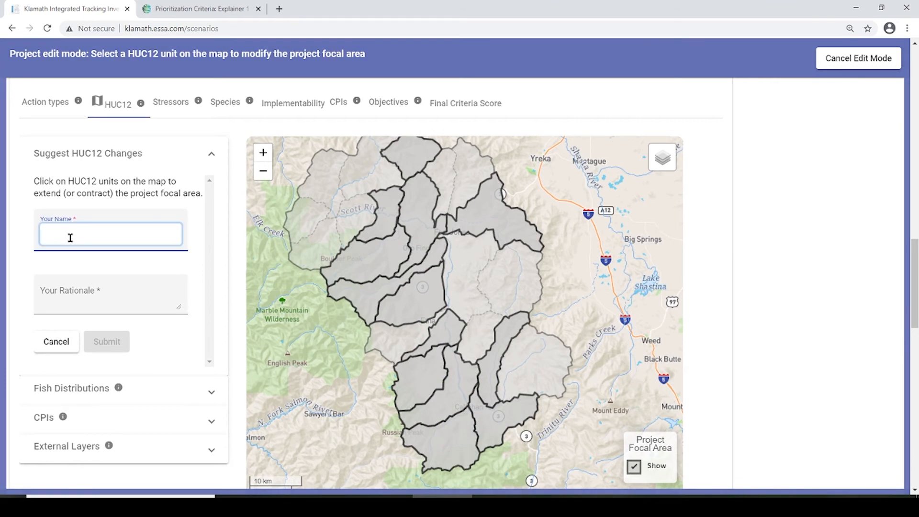
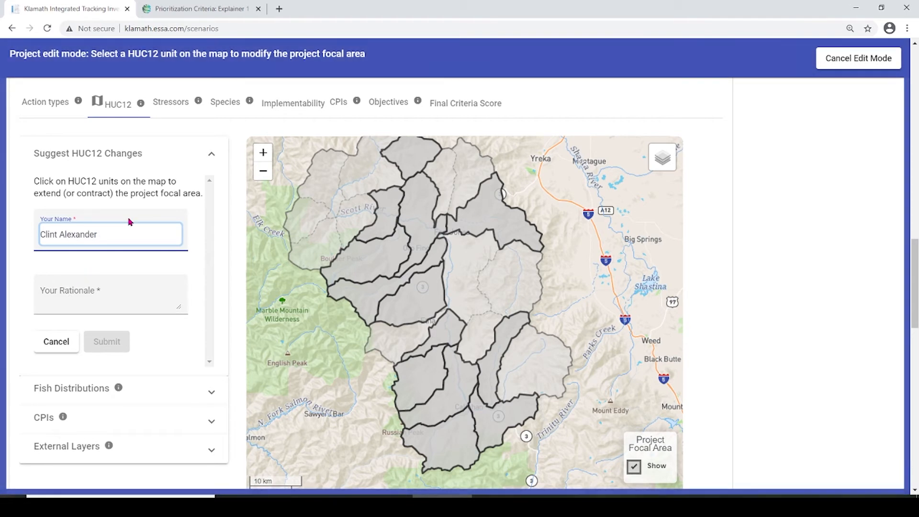
type("(ESSA)")
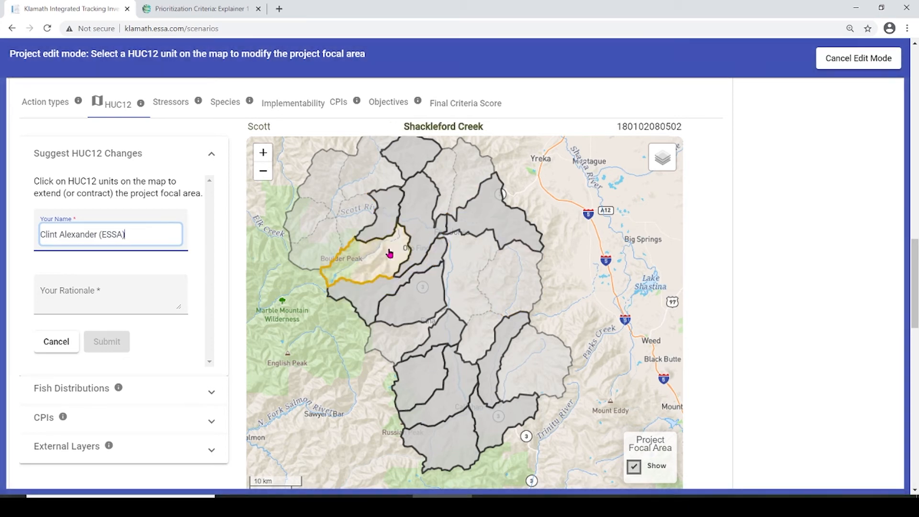
- Mark Sniktaw Creek-Scott River and a lower-basin unit for removal, adding the unit between them
left_click(389, 211)
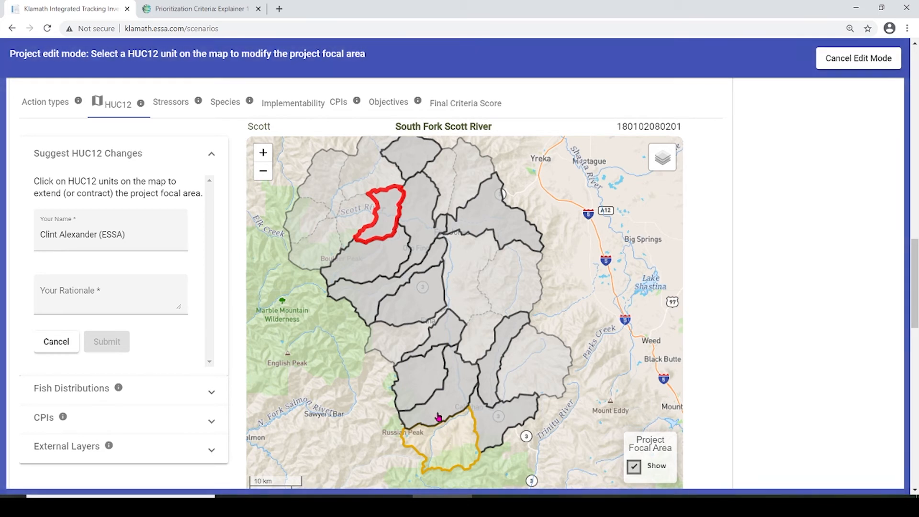
left_click(415, 393)
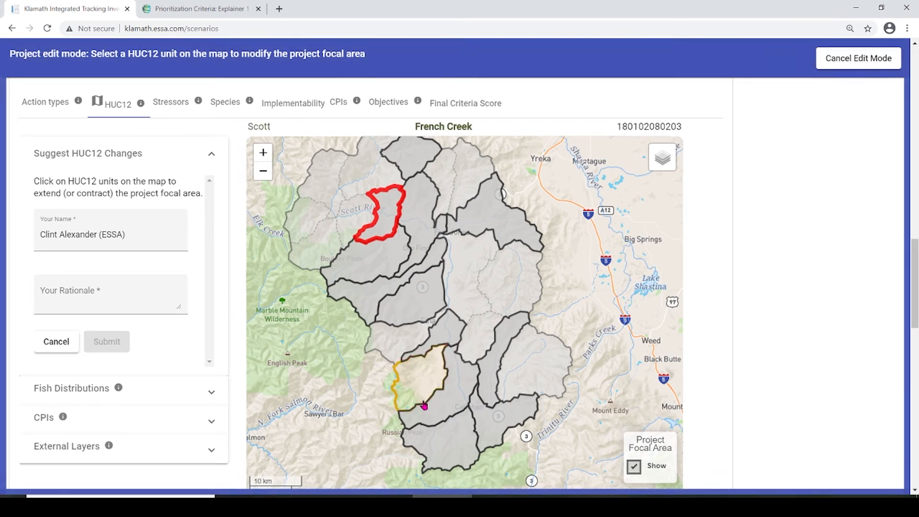
left_click(393, 341)
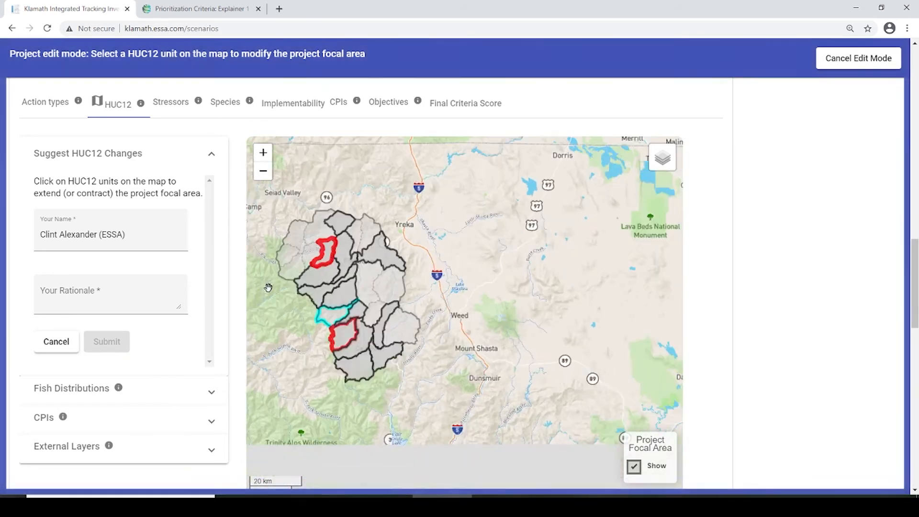
left_click_drag(282, 334, 336, 326)
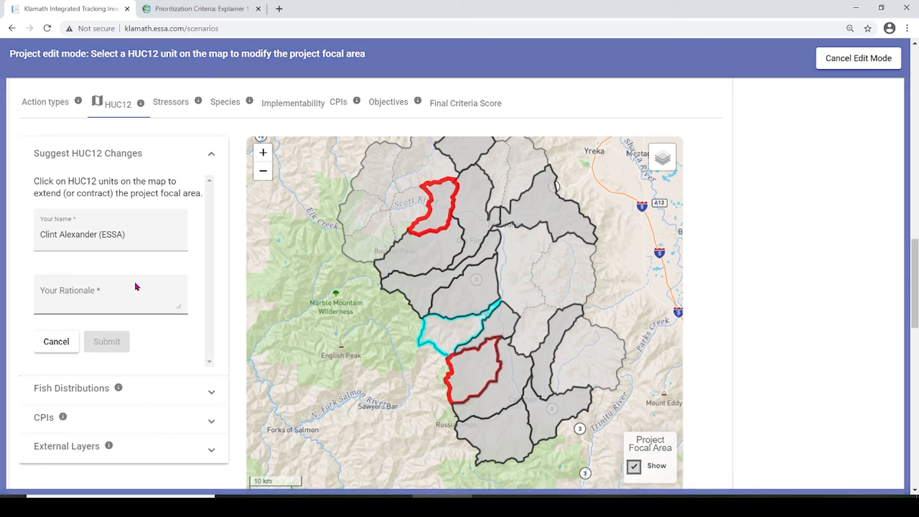
- Enlarge the rationale box and write a rationale citing BDA expertise in the Scott
left_click(96, 297)
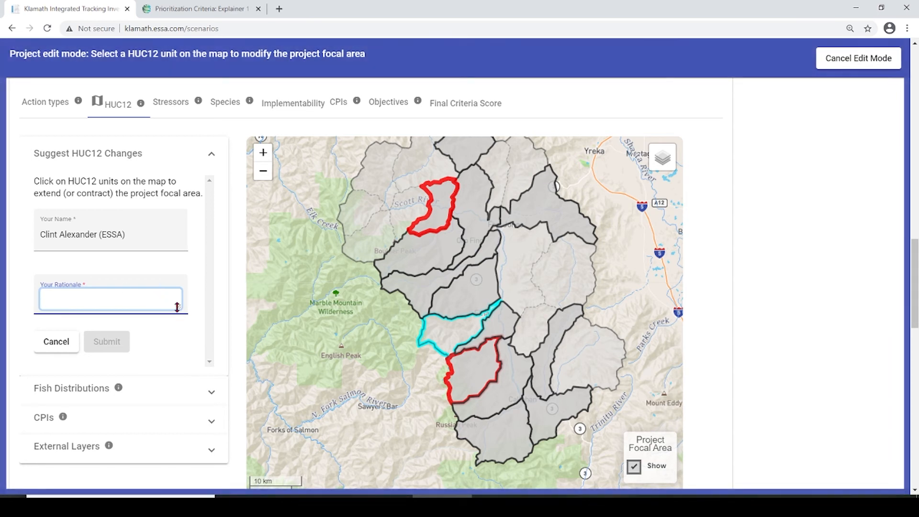
left_click_drag(179, 307, 189, 364)
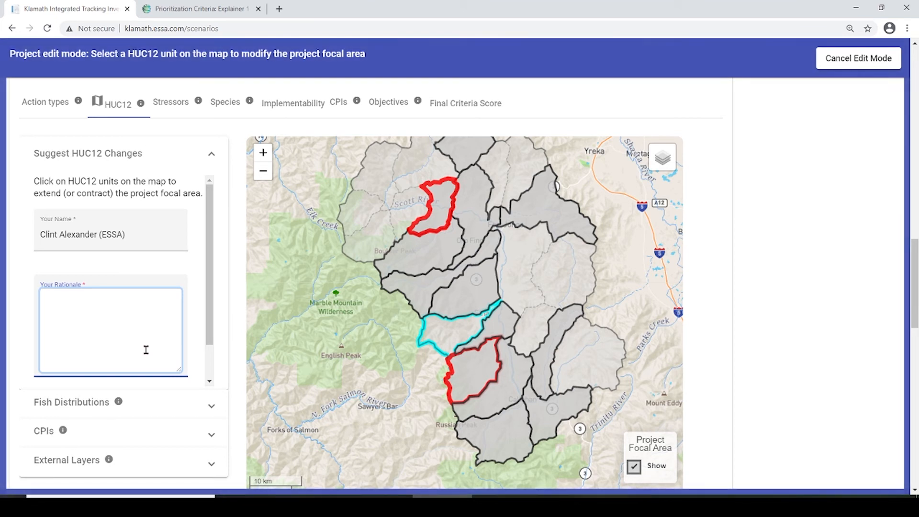
type("I am the Yoda of BDAs in the CScot")
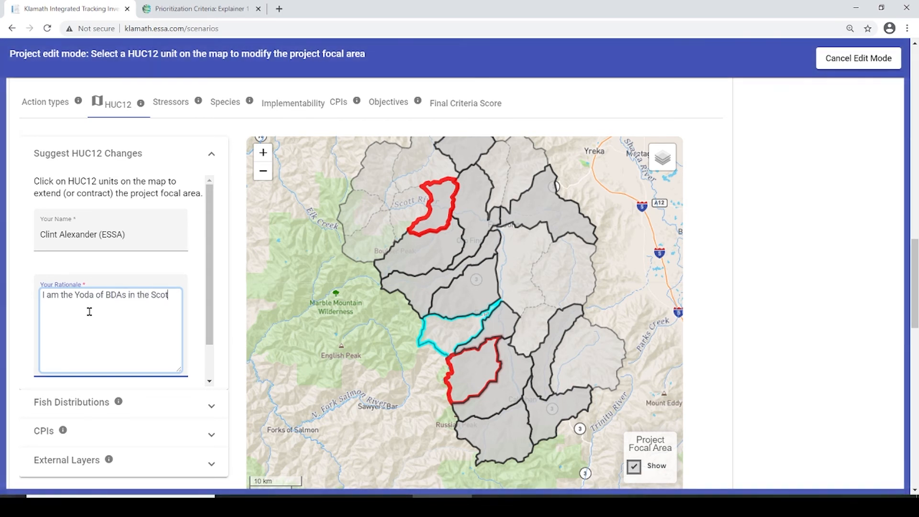
type("t, and, I have 5 shelves of peer reviewe")
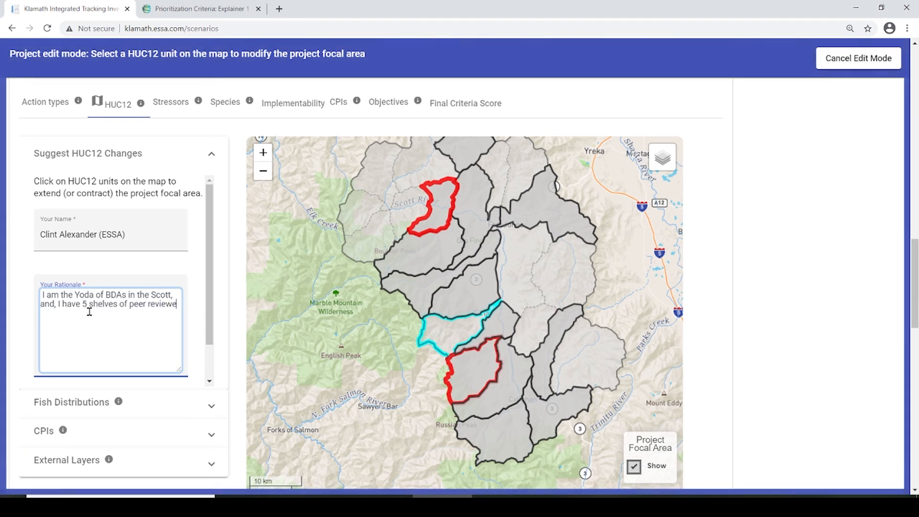
type("d references, wh")
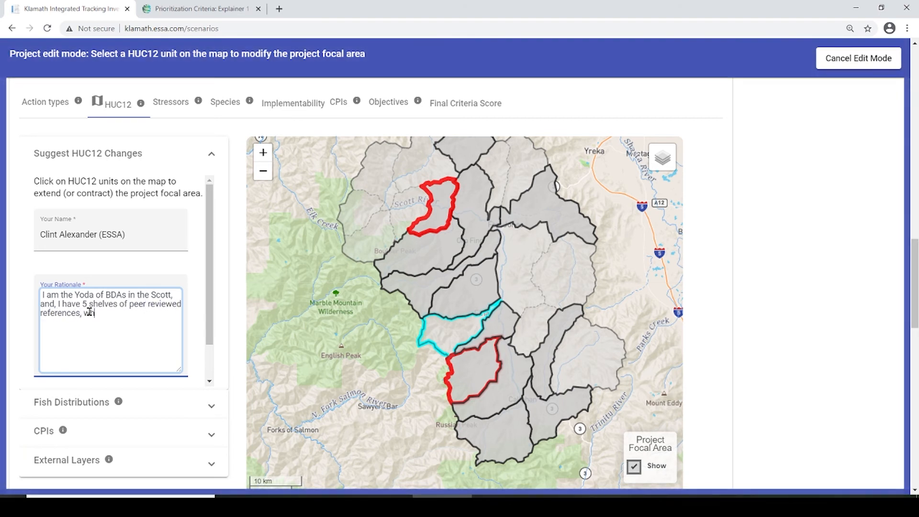
type("y these changes shold be made.")
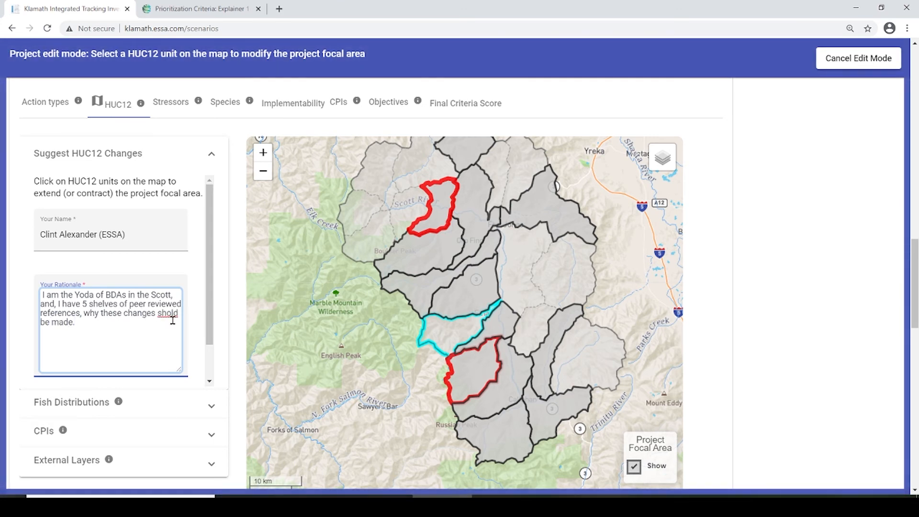
- Fix the typo 'shold' in the rationale so it reads 'should'
left_click(171, 314)
type("u")
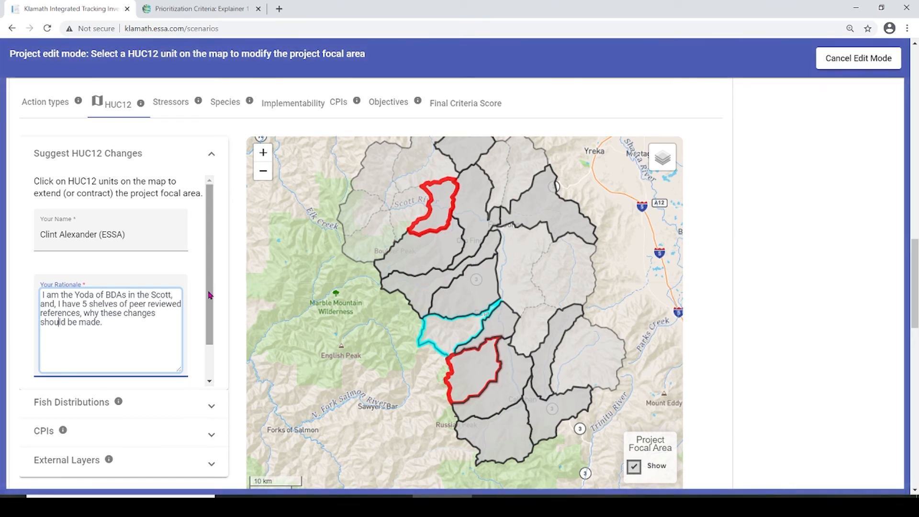
left_click_drag(210, 302, 206, 325)
- Submit the HUC12 focal-area revisions and confirm sending them to the facilitators
left_click(110, 363)
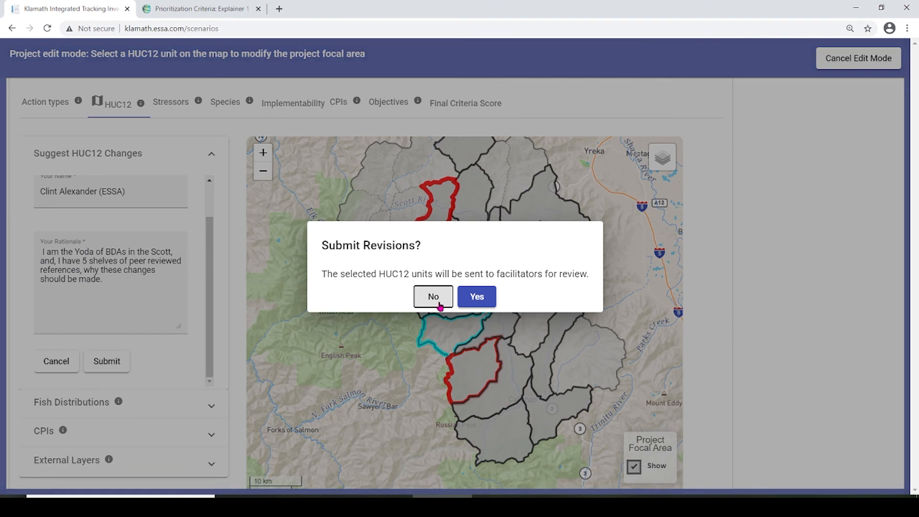
left_click(478, 297)
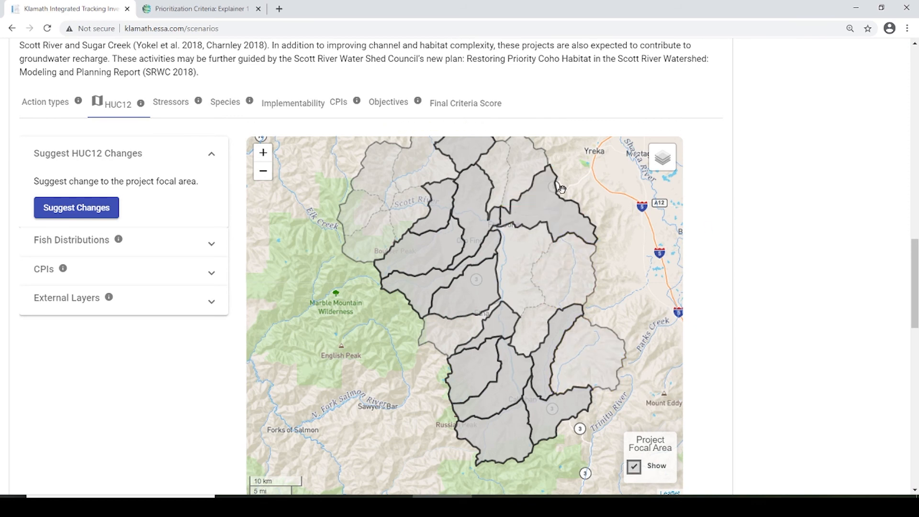
scroll(561, 193, "up", 2)
scroll(561, 193, "down", 2)
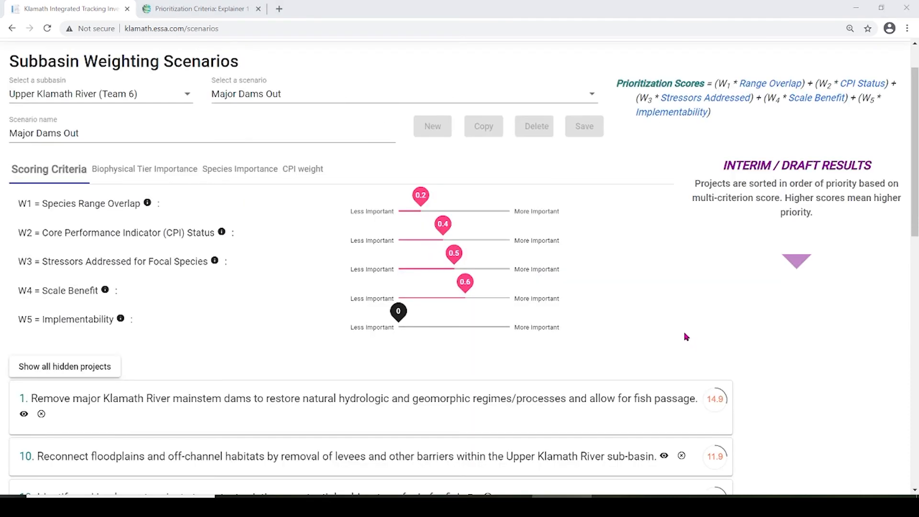
scroll(683, 346, "up", 1)
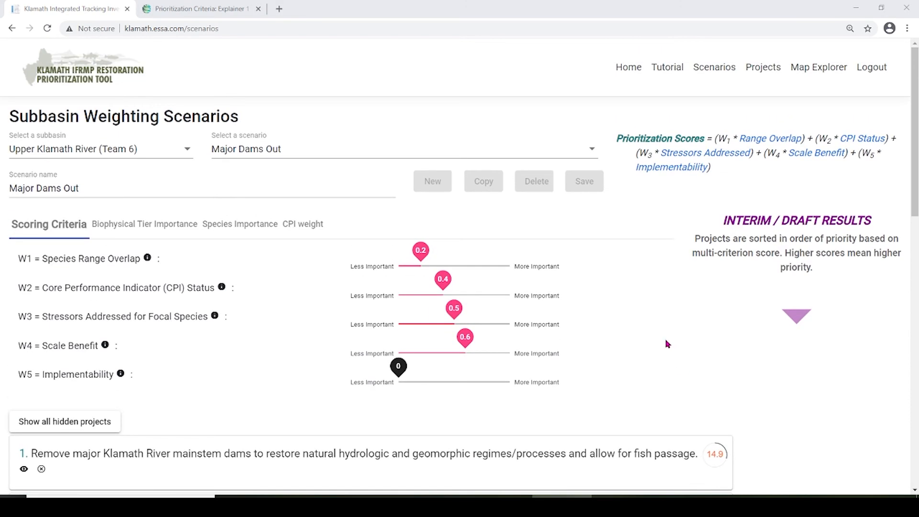
- In Map Explorer, preview Winter Steelhead, Fall Chinook, Green Sturgeon and Eulachon distributions
left_click(819, 71)
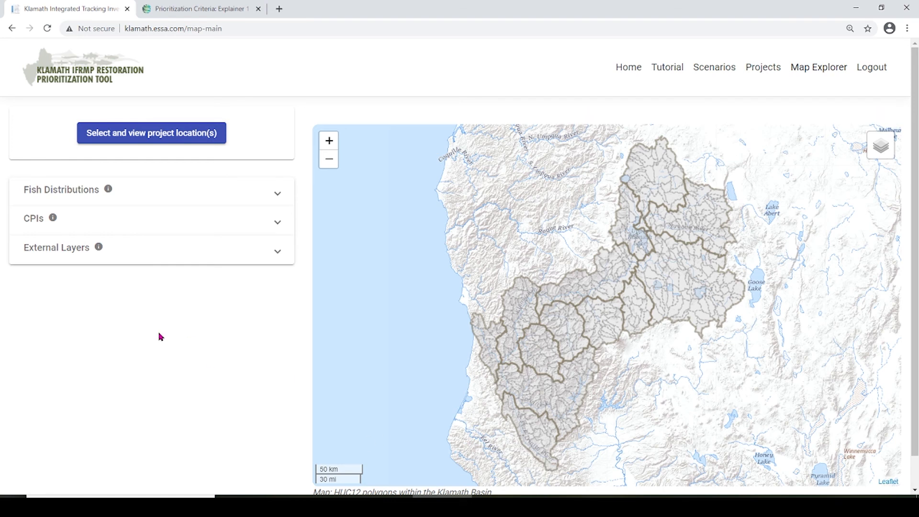
left_click(76, 202)
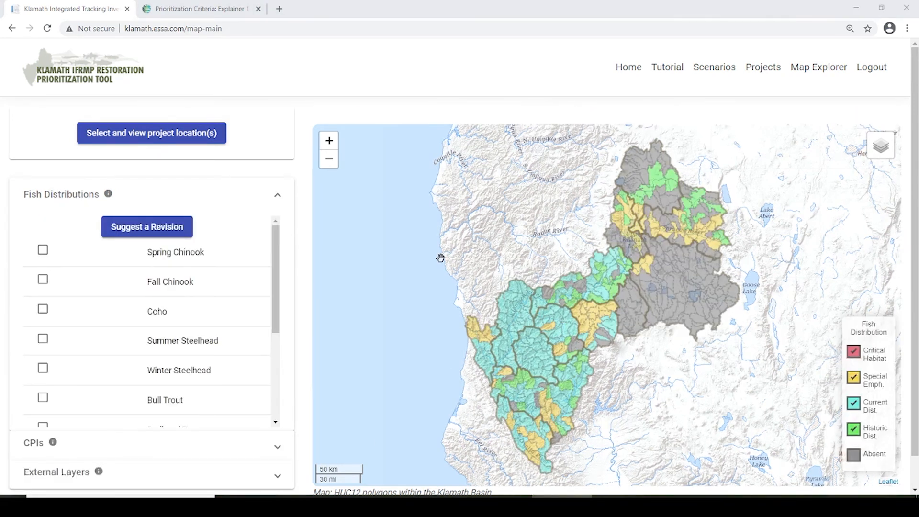
left_click(329, 141)
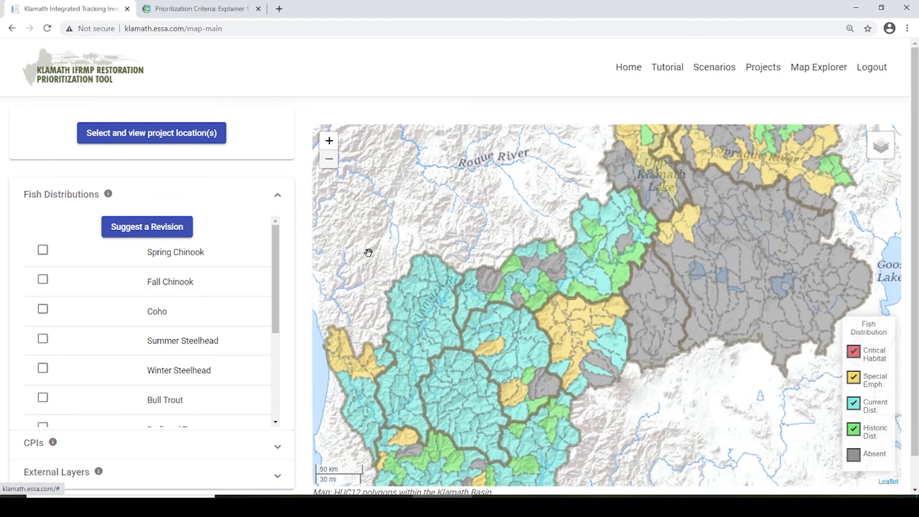
left_click(42, 369)
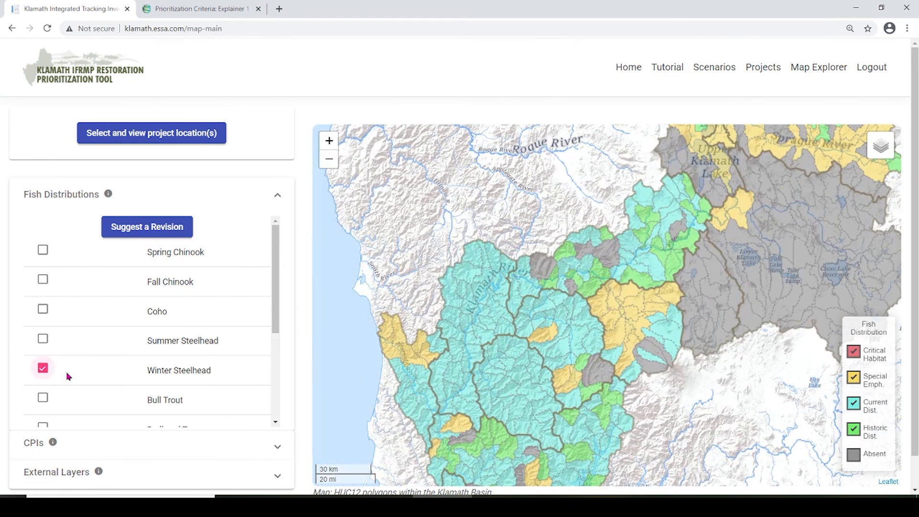
left_click(328, 165)
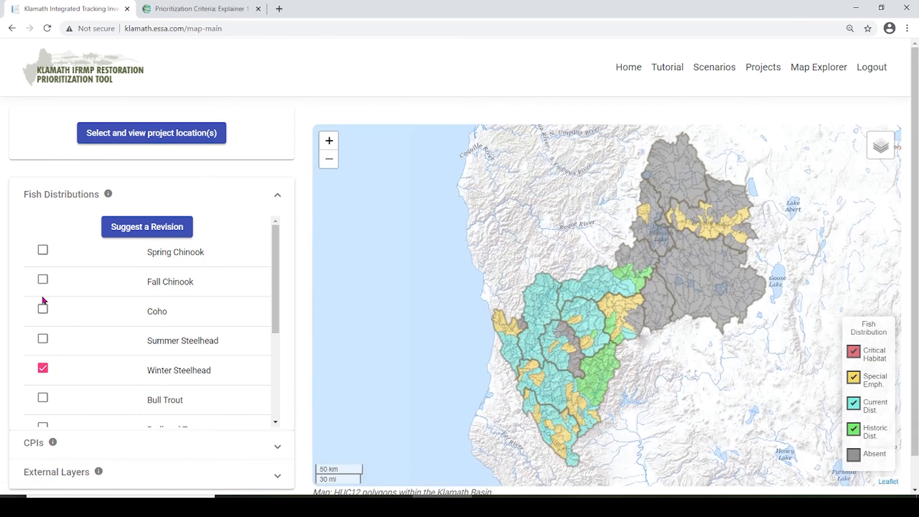
left_click(43, 279)
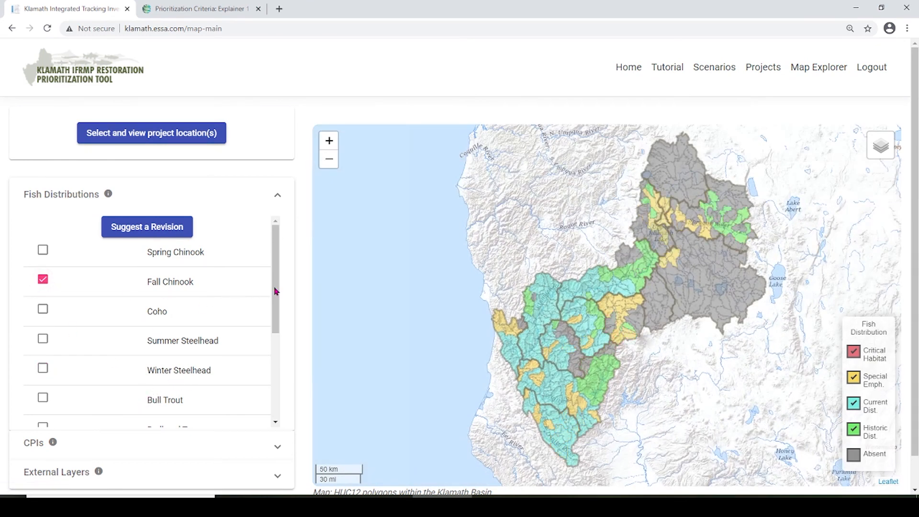
left_click_drag(275, 299, 294, 390)
left_click(43, 381)
left_click(43, 413)
scroll(168, 368, "down", 1)
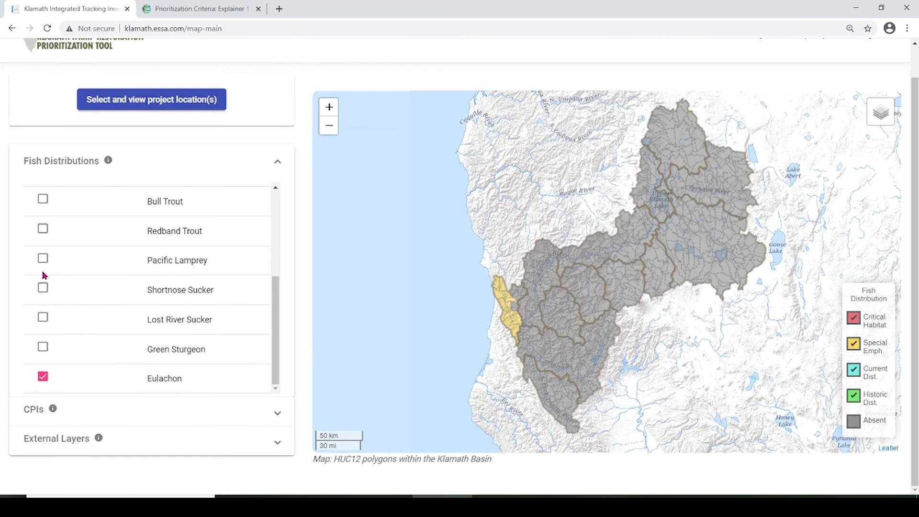
scroll(75, 299, "up", 2)
- Show the Coho distribution, zoomed in one level and centred on the upper basin
left_click(42, 220)
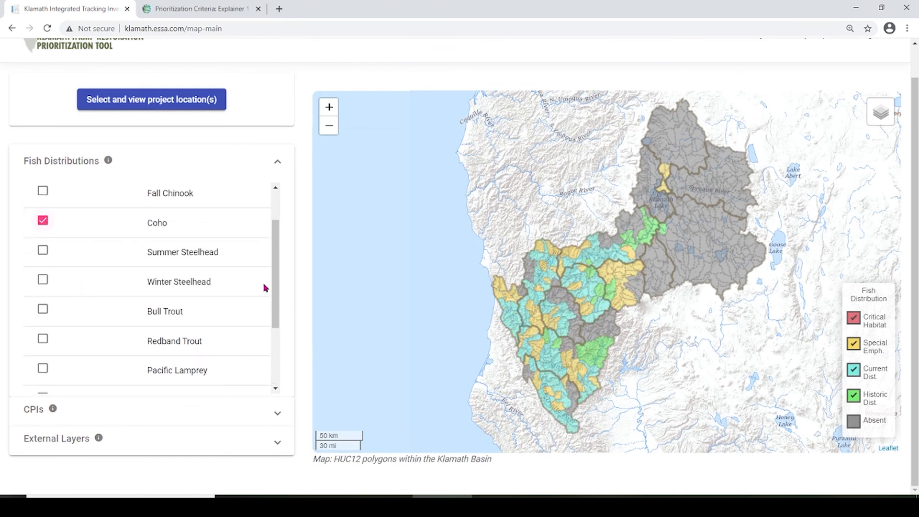
left_click(329, 115)
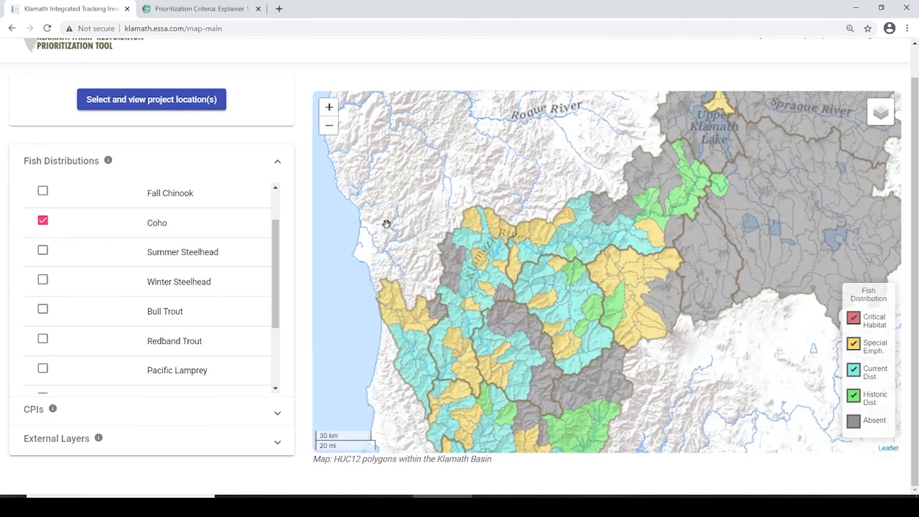
left_click_drag(390, 220, 429, 317)
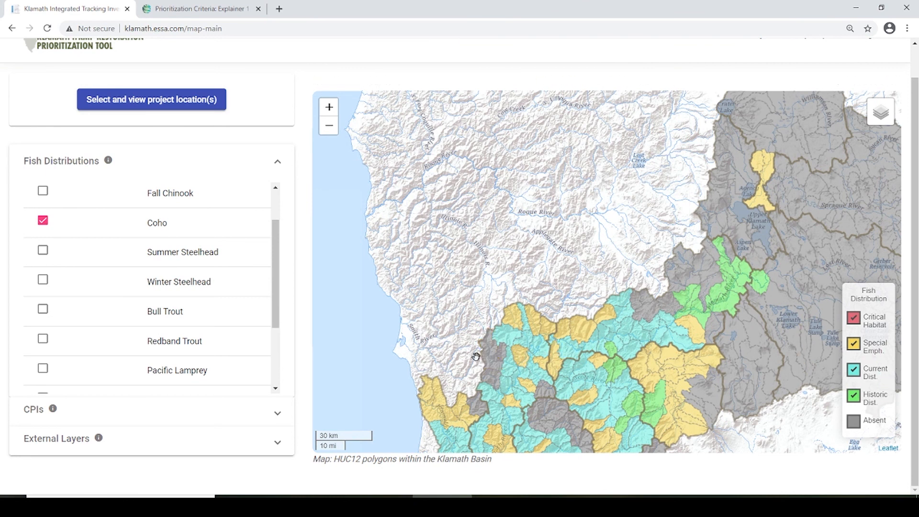
left_click(276, 194)
- Choose Suggest a Revision under Fish Distributions and agree to enter species edit mode
left_click(139, 195)
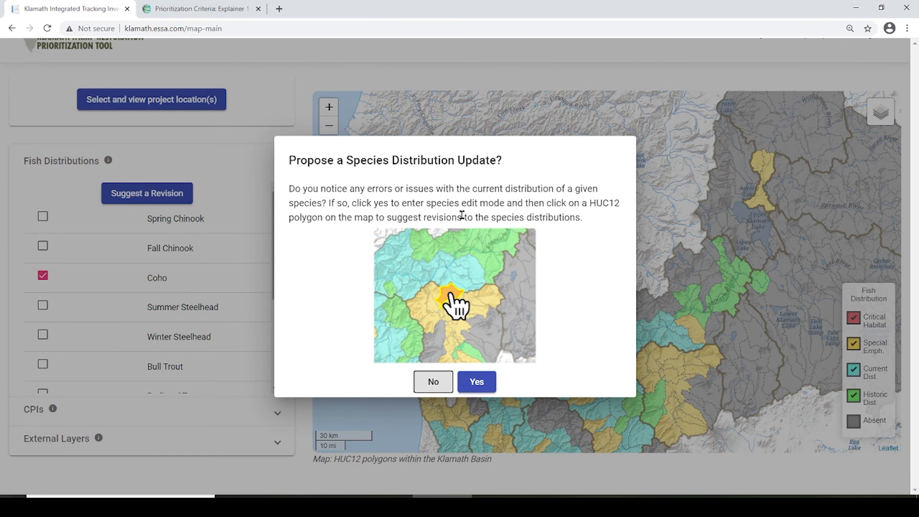
left_click(477, 386)
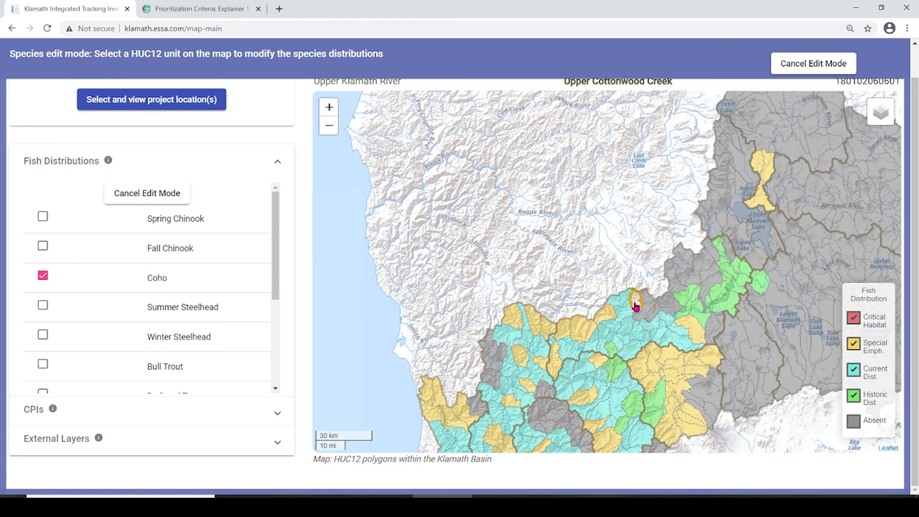
- Select the Upper Cottonwood Creek HUC12 and tick Coho's Historical checkbox in the revision form
left_click(636, 306)
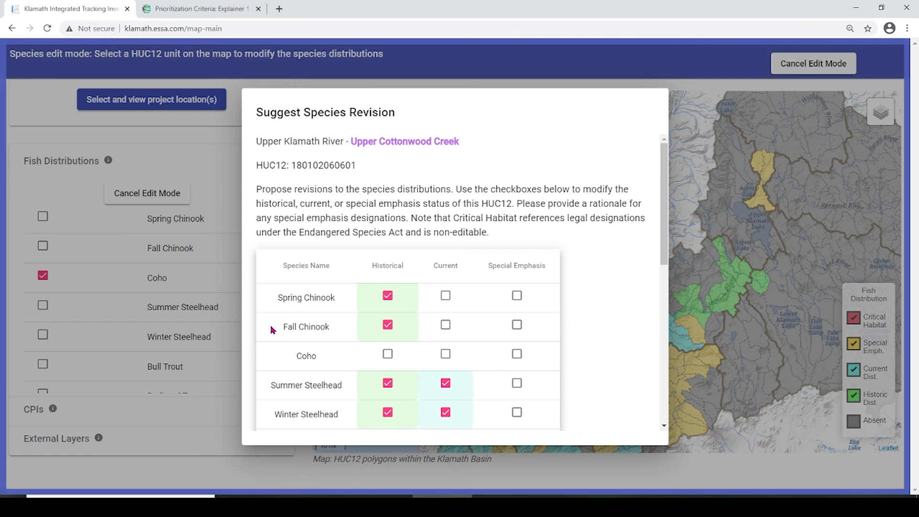
scroll(397, 307, "down", 1)
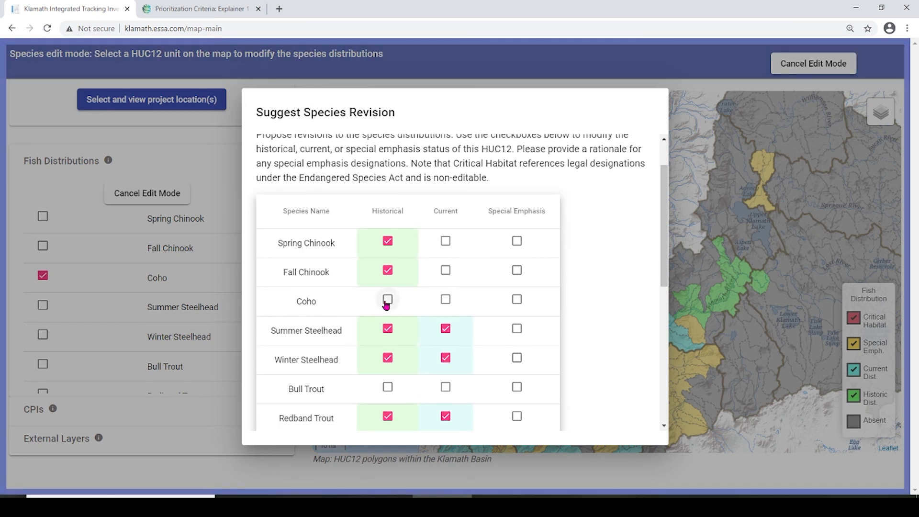
left_click(388, 300)
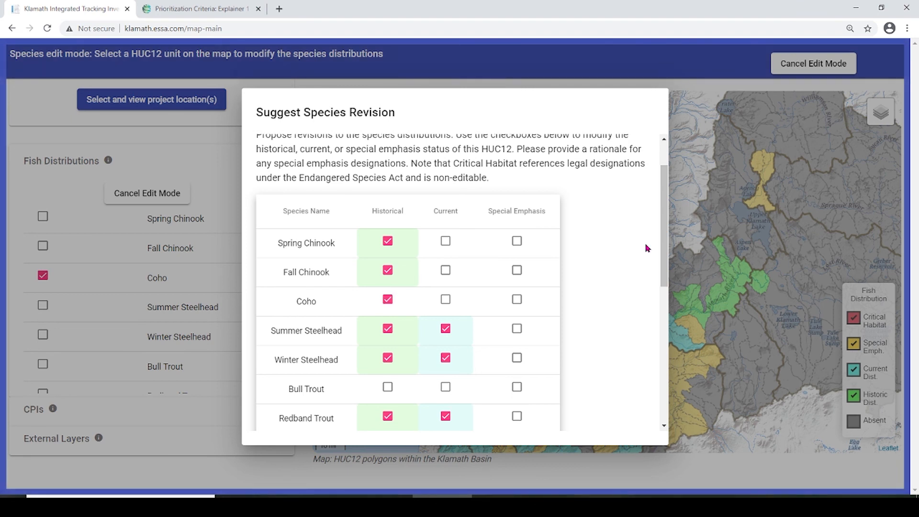
scroll(648, 248, "down", 6)
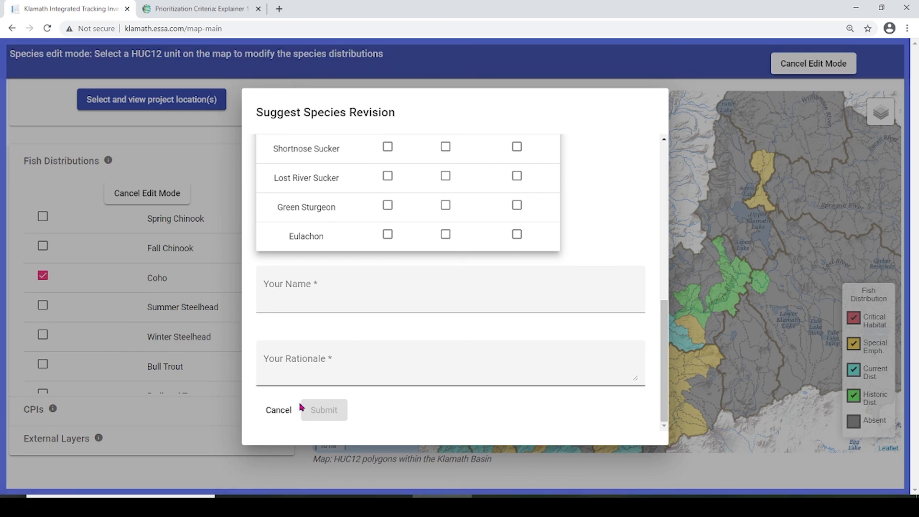
scroll(445, 243, "up", 3)
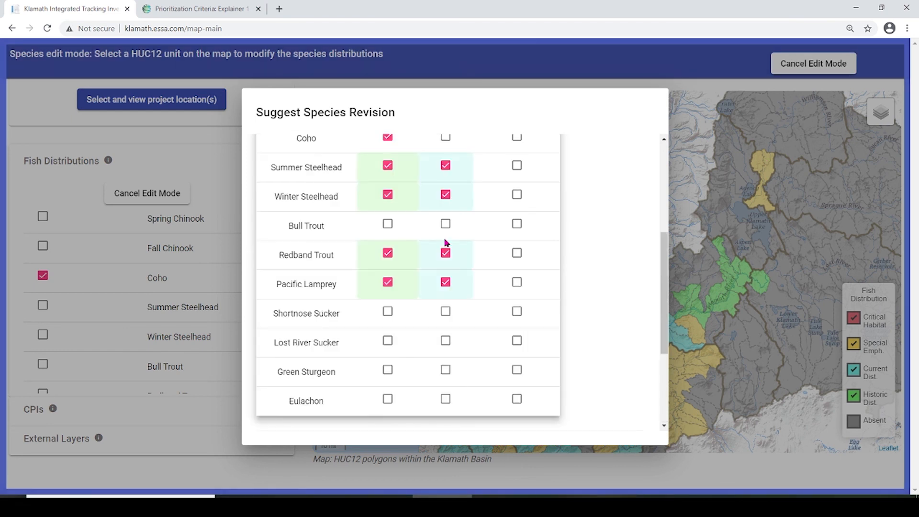
scroll(446, 243, "up", 4)
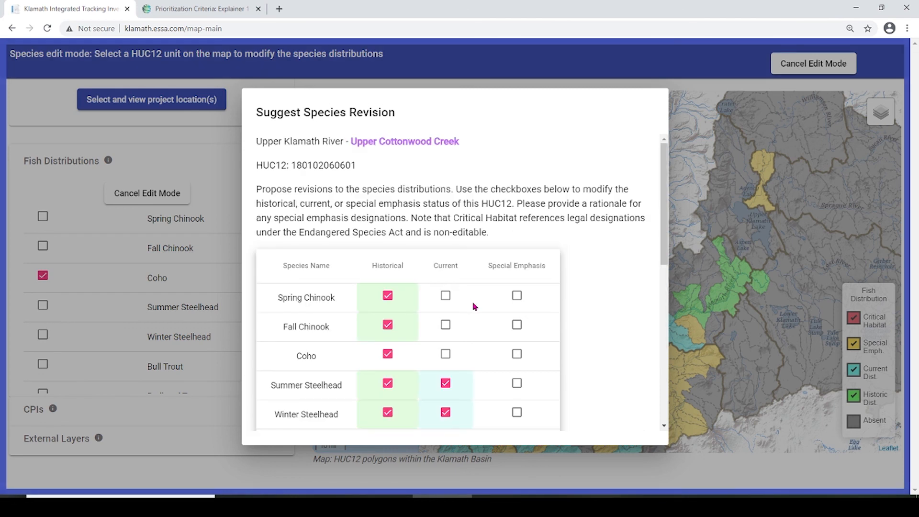
scroll(451, 309, "down", 1)
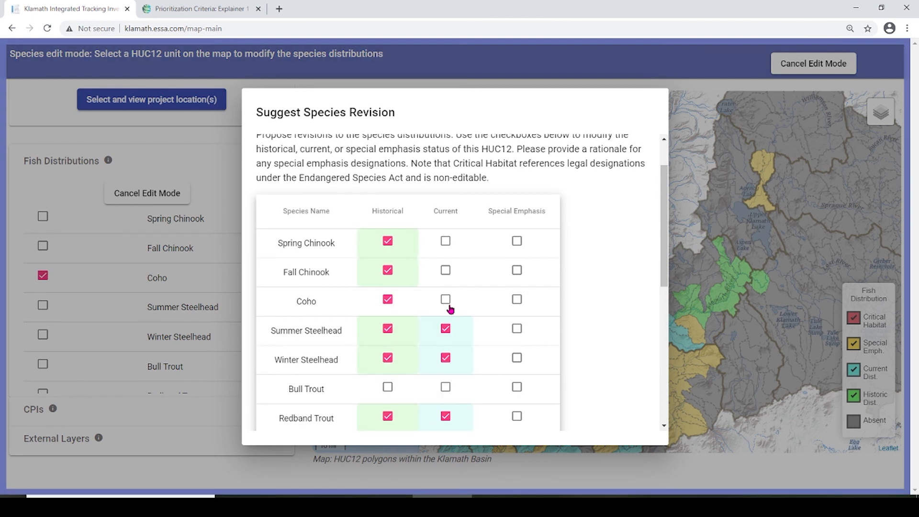
scroll(450, 309, "up", 1)
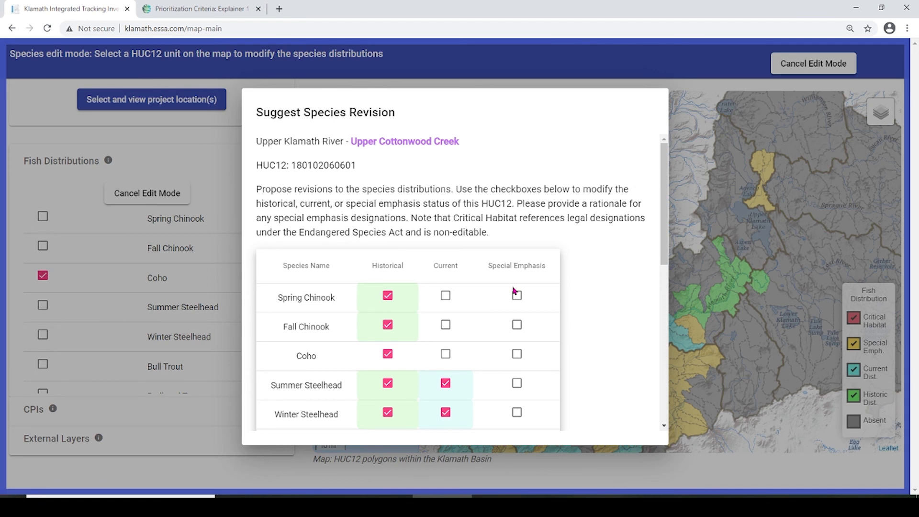
scroll(514, 291, "down", 7)
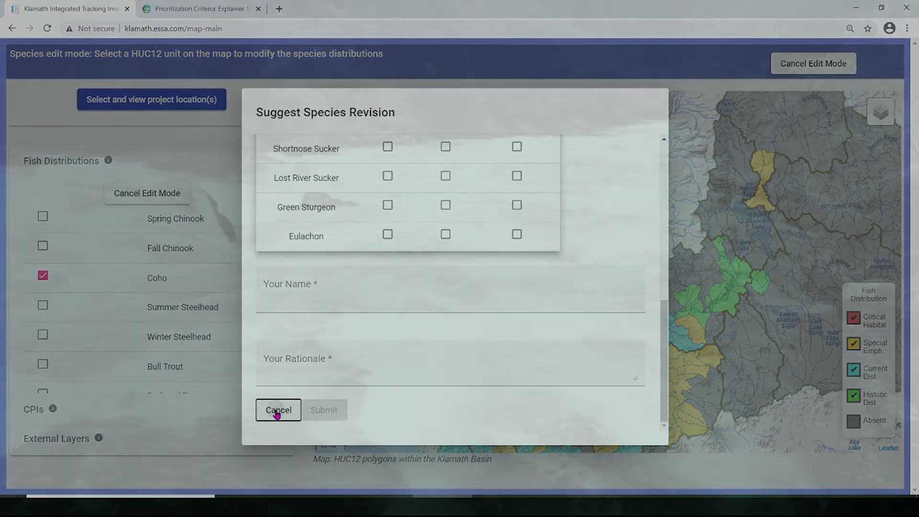